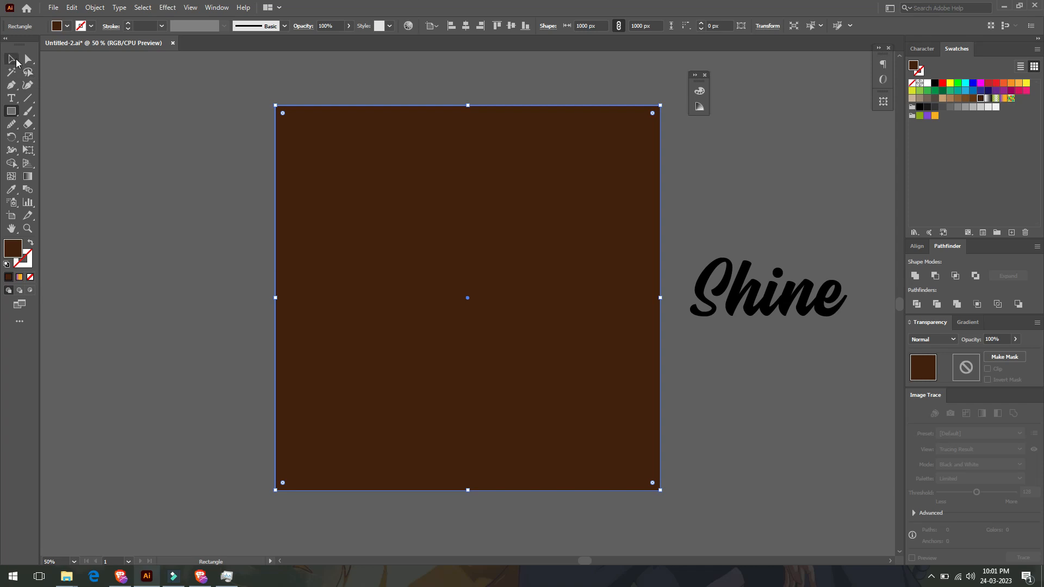
- Lock the brown square background so it can no longer be selected
click(308, 166)
click(97, 8)
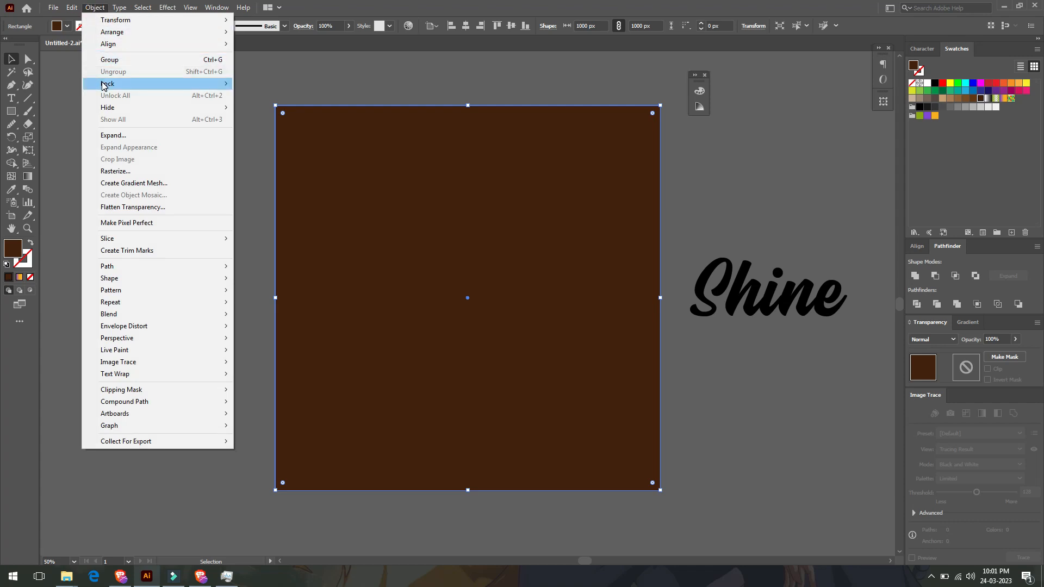
mouse_move(105, 85)
click(243, 85)
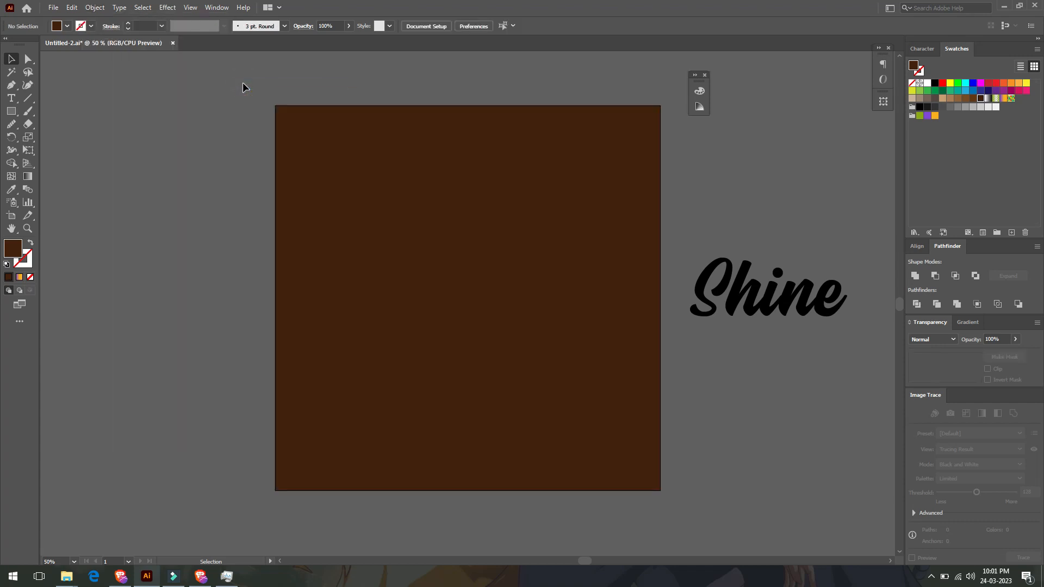
- Move the Shine text onto the middle of the square and bring it to the front
click(382, 247)
drag(743, 305, 448, 329)
right_click(448, 329)
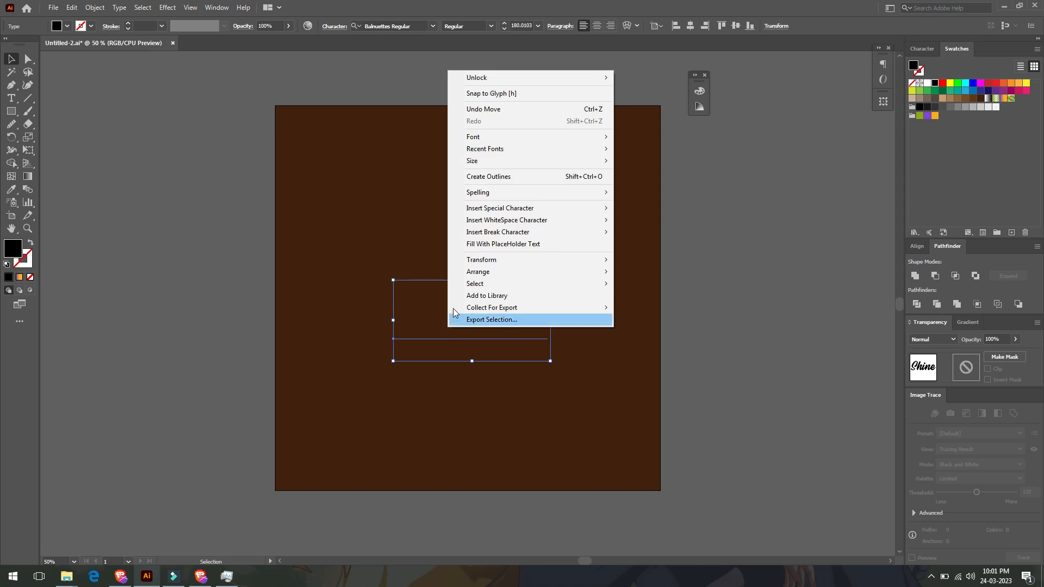
mouse_move(478, 275)
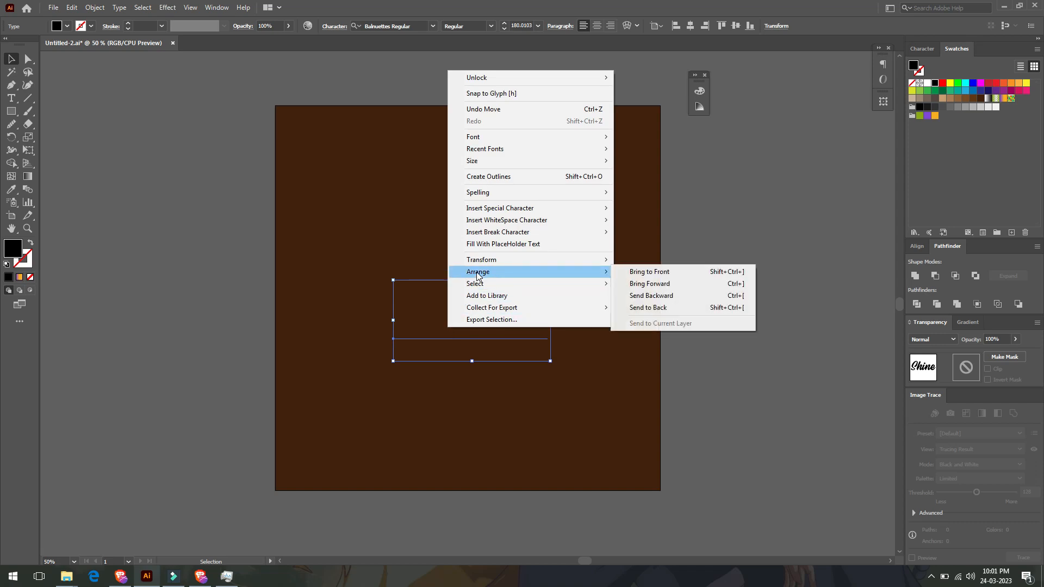
click(619, 272)
drag(508, 324, 509, 312)
- Convert the Shine text to outlines and remove its fill
right_click(481, 299)
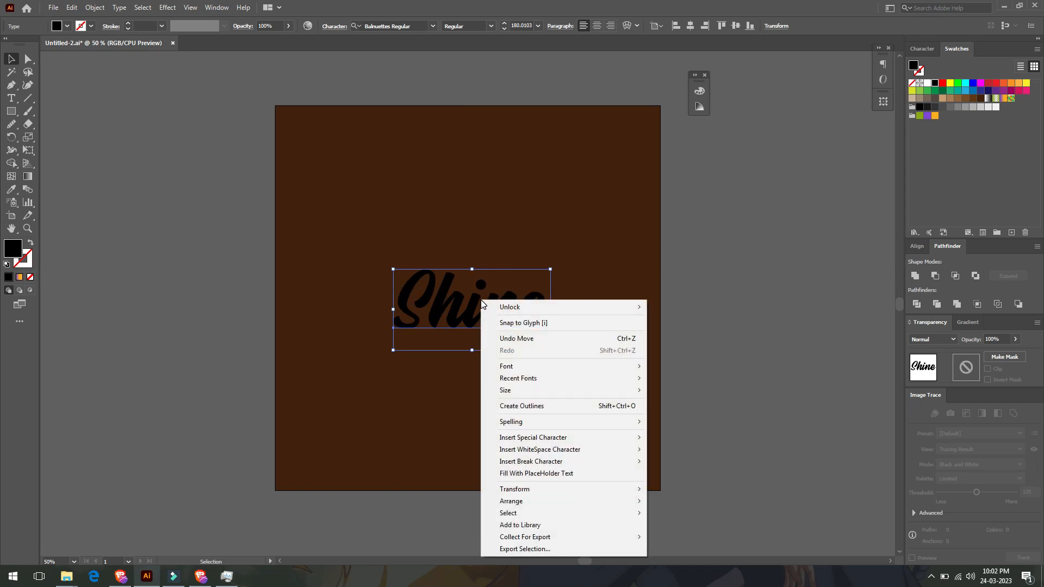
click(490, 406)
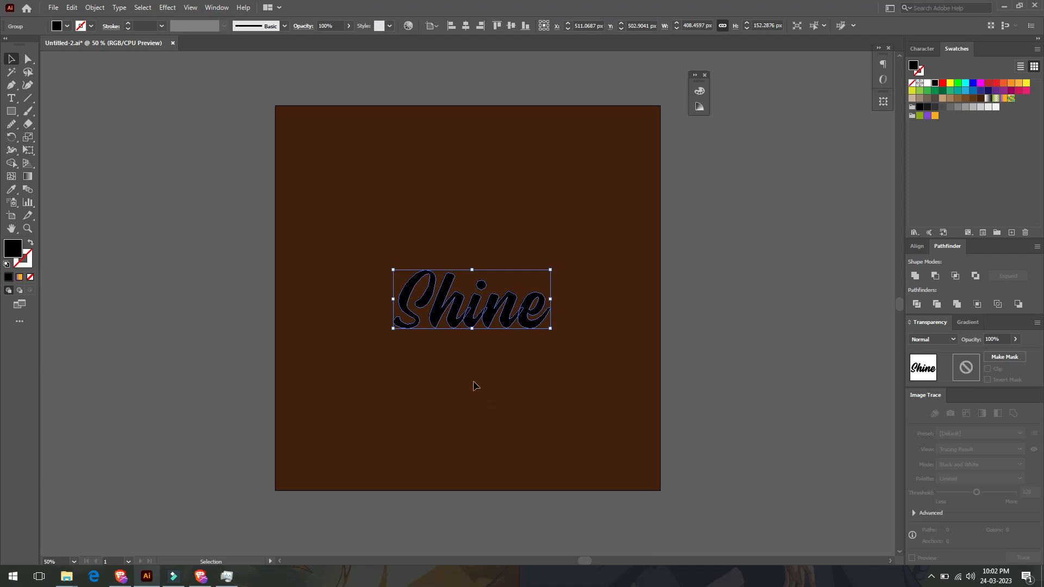
click(67, 26)
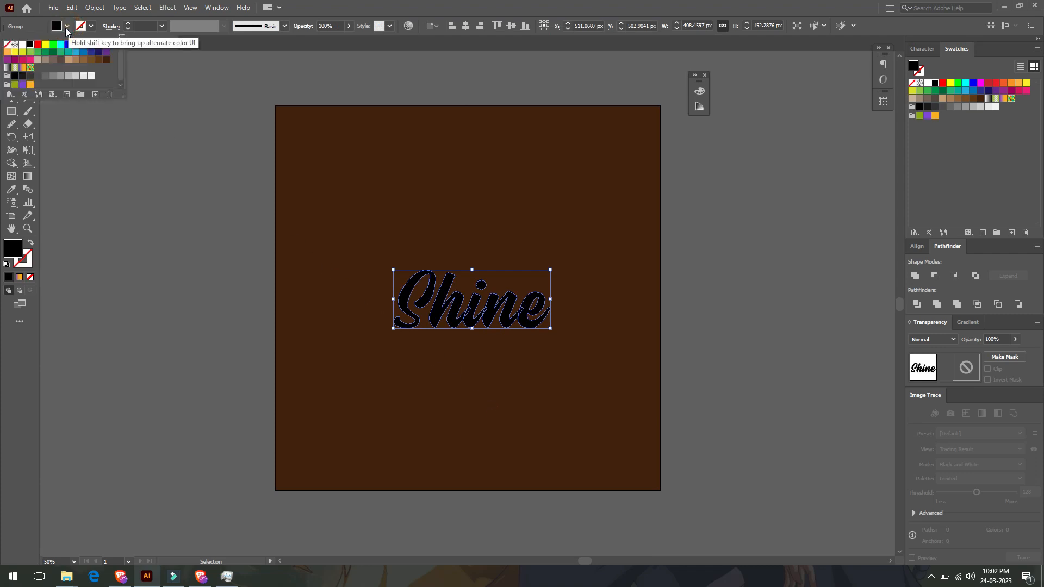
click(7, 44)
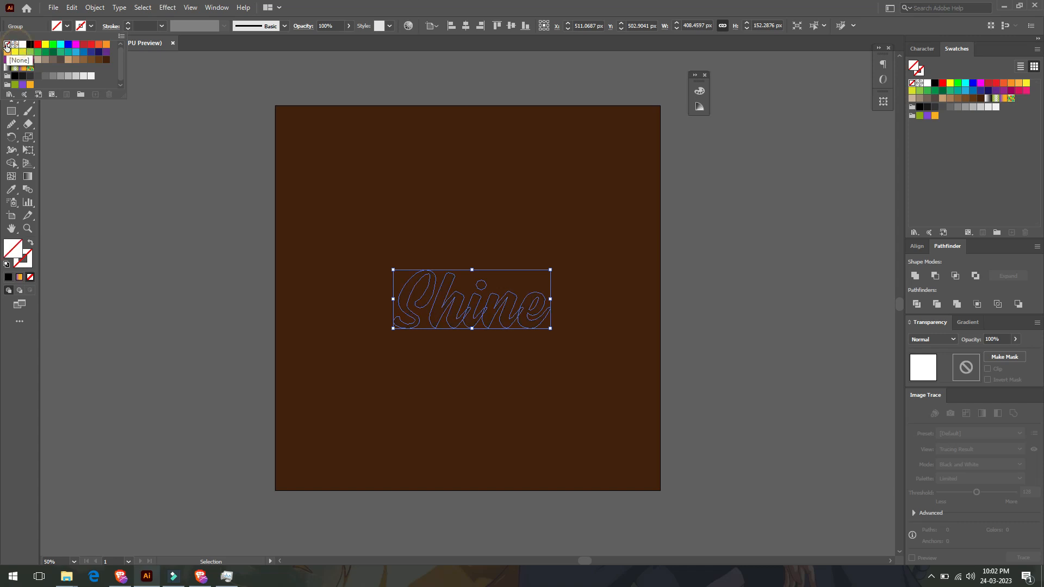
- Give the lettering a 2 pt white stroke and unite its outlines into one shape
click(161, 26)
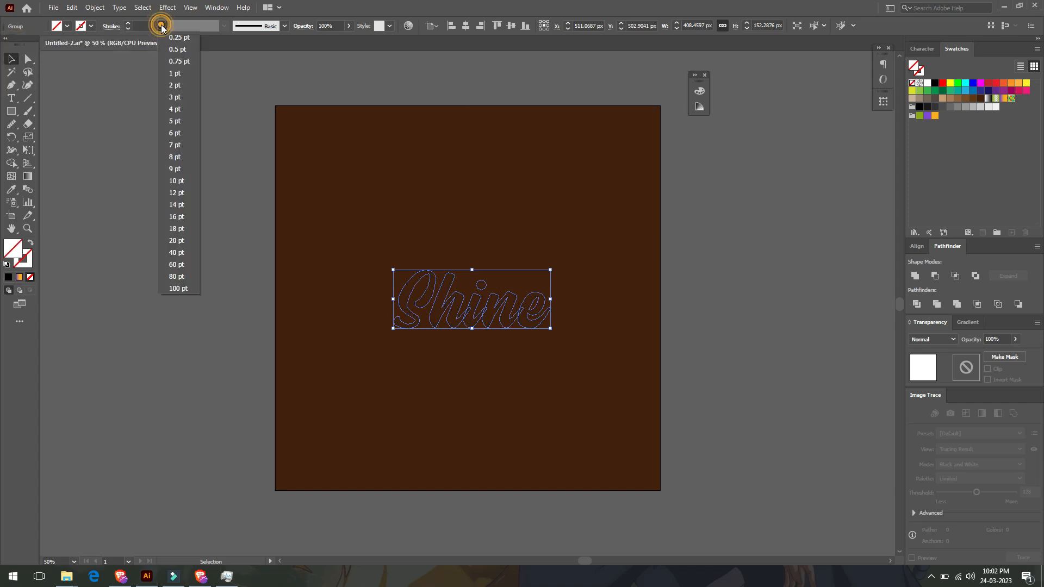
click(172, 85)
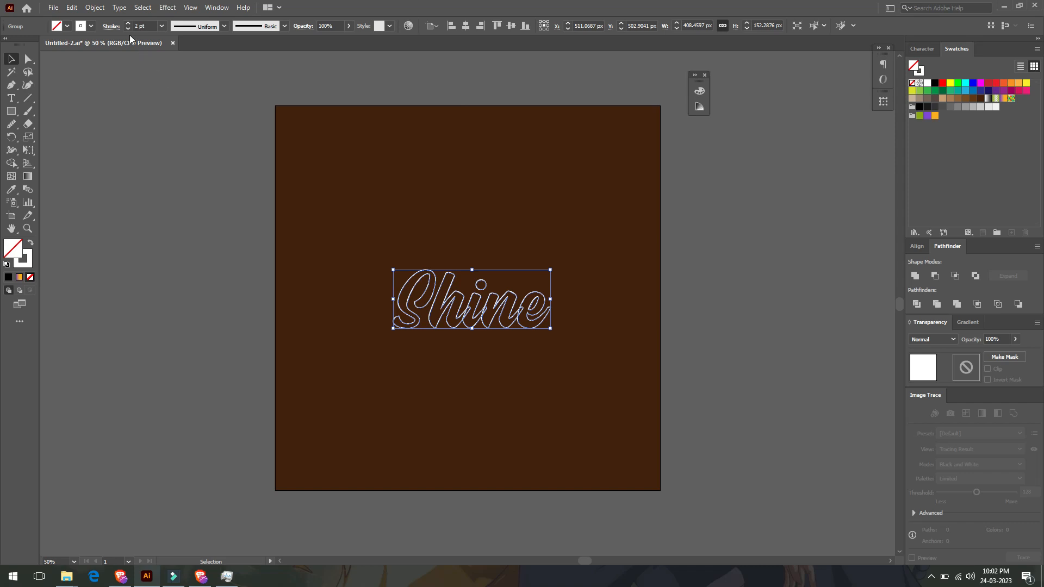
click(89, 27)
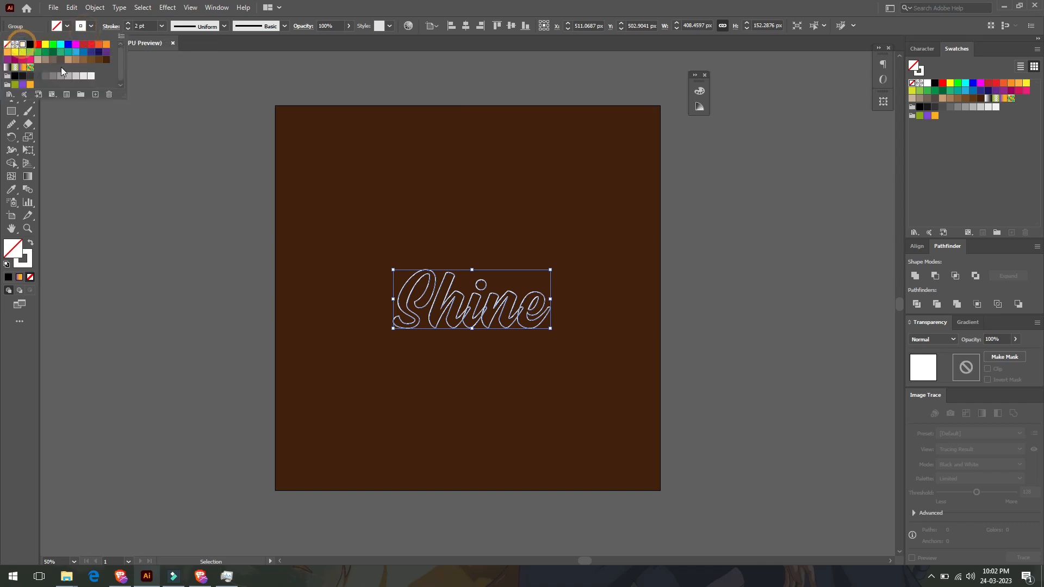
click(329, 286)
click(419, 302)
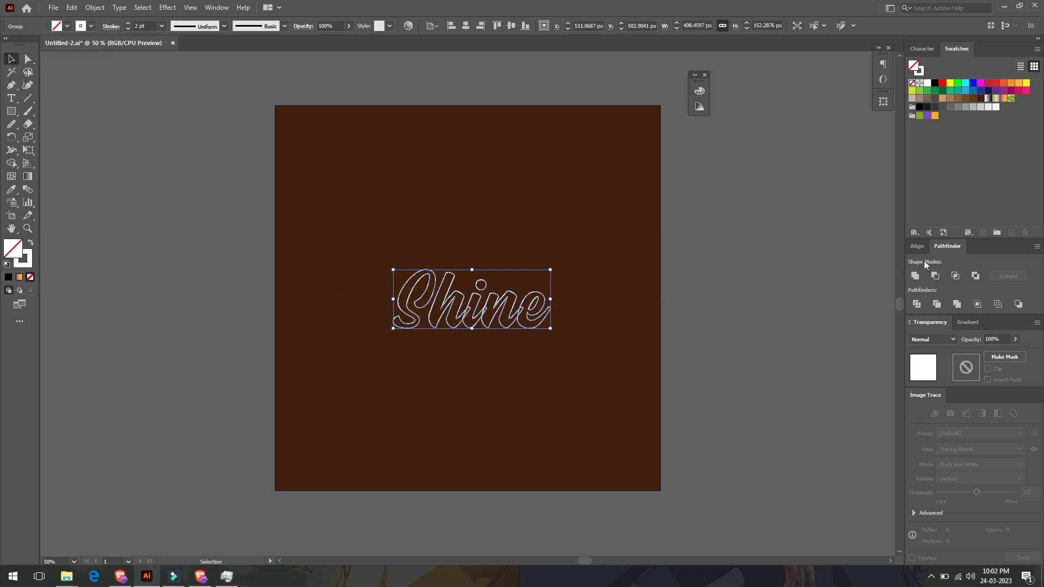
click(917, 277)
- Apply an Outer Glow effect to the lettering in Normal mode, 100% opacity, with 8 px blur
scroll(423, 302, up, 1)
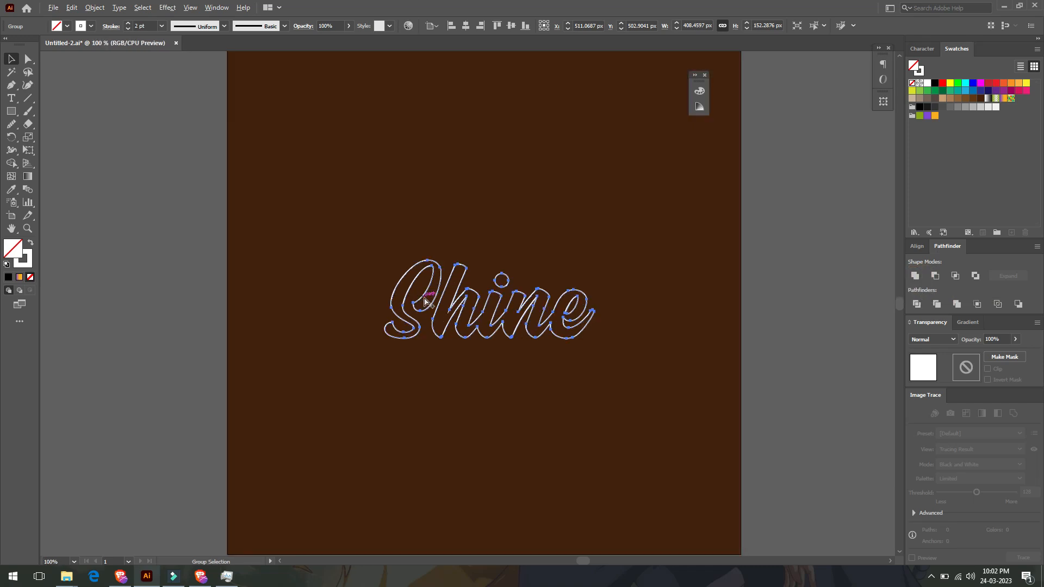
scroll(424, 302, up, 2)
click(169, 8)
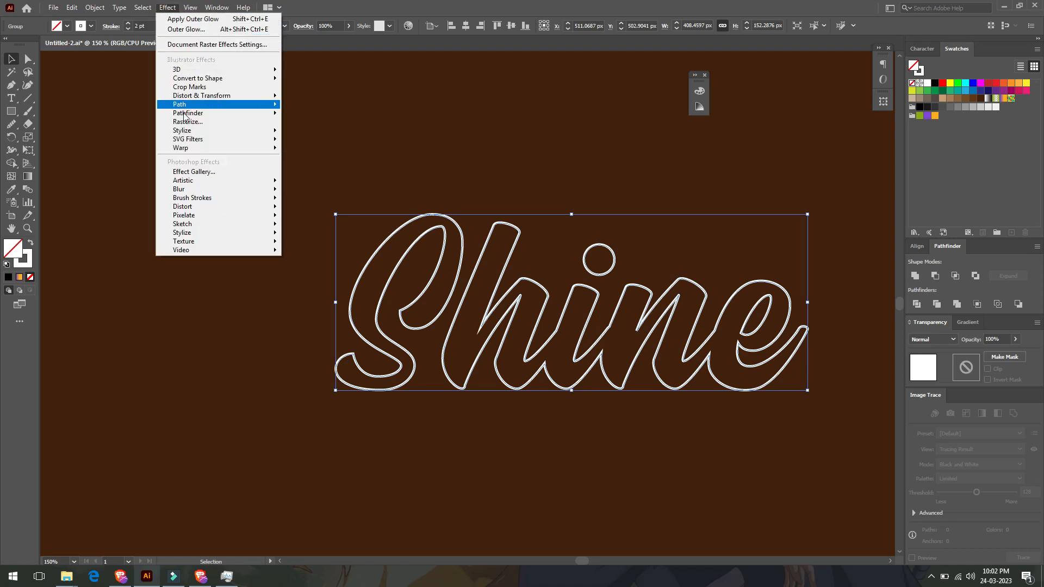
mouse_move(271, 136)
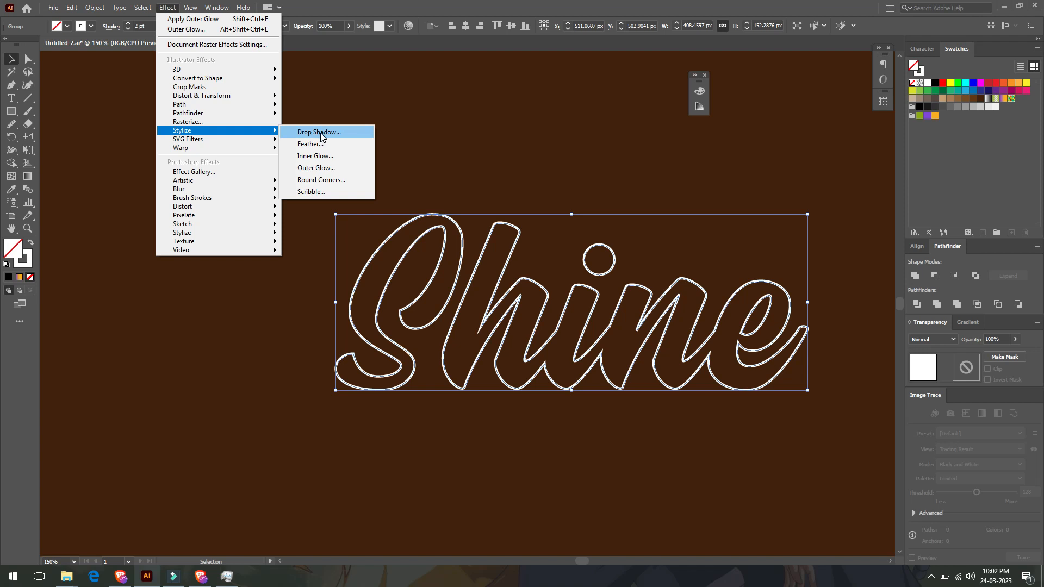
click(324, 168)
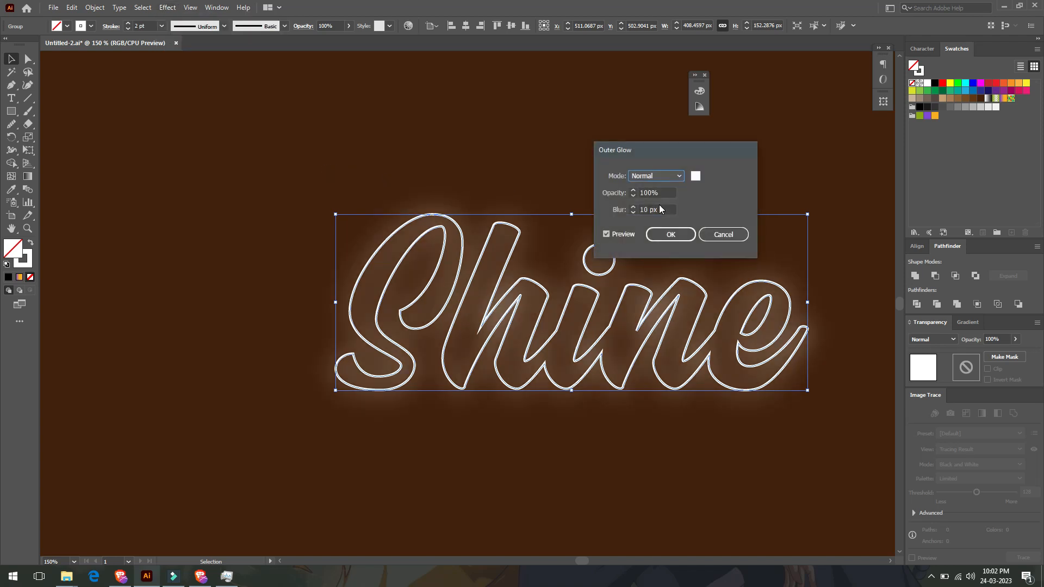
click(659, 209)
scroll(658, 208, down, 2)
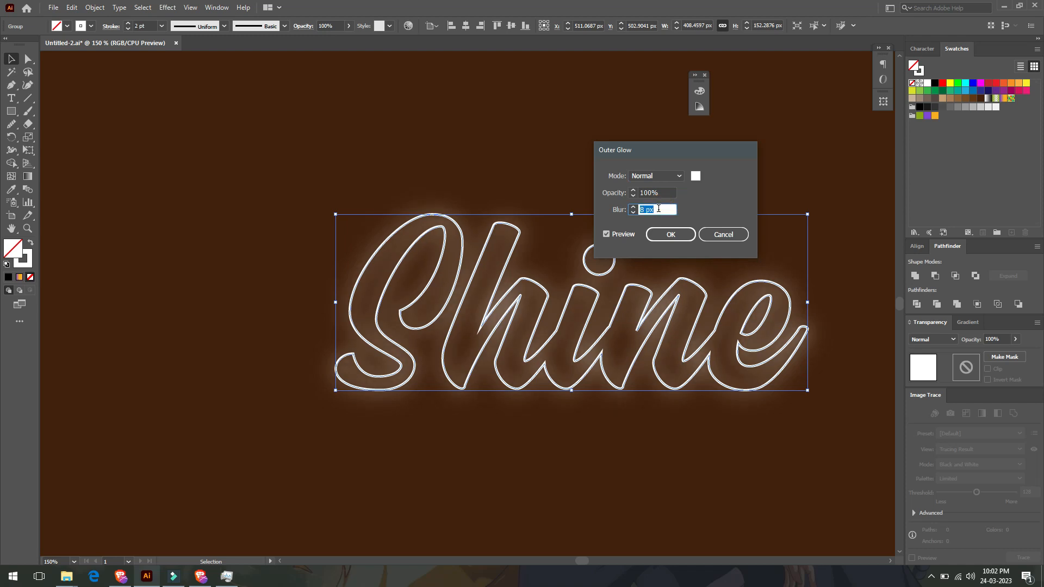
click(660, 233)
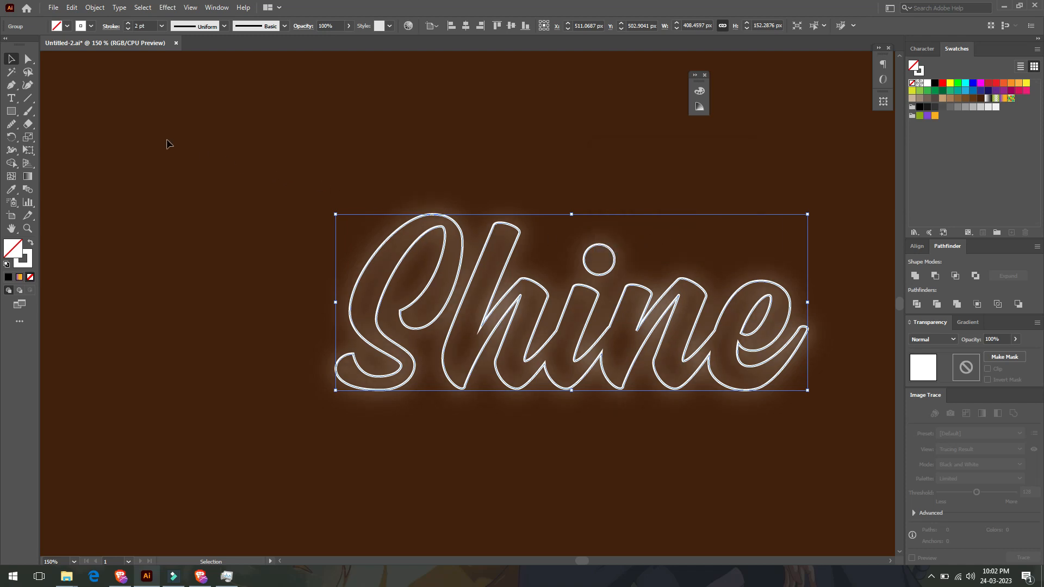
- Copy the glowing lettering and paste it in front twice to intensify the glow
click(71, 7)
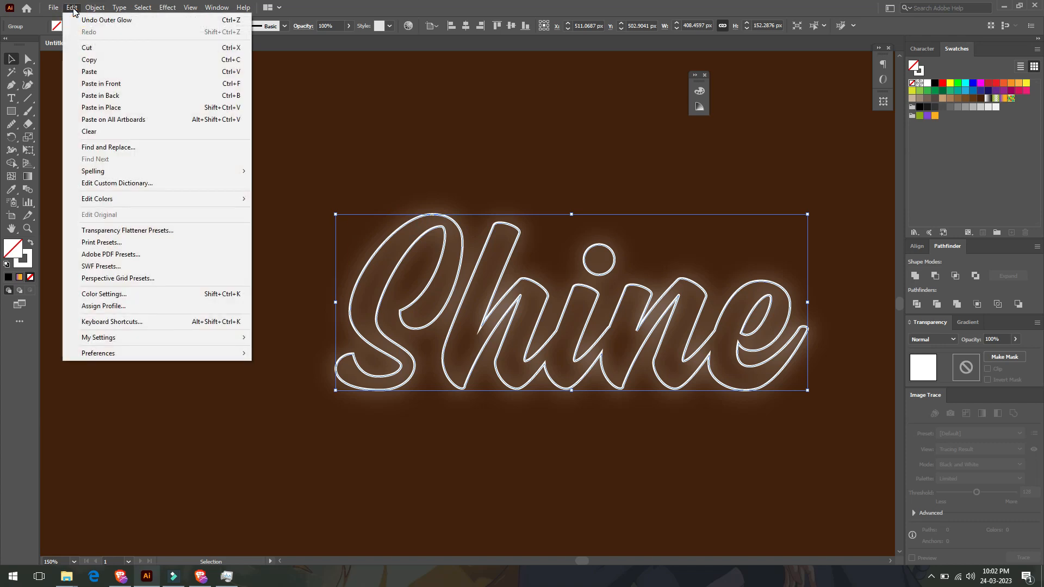
click(78, 59)
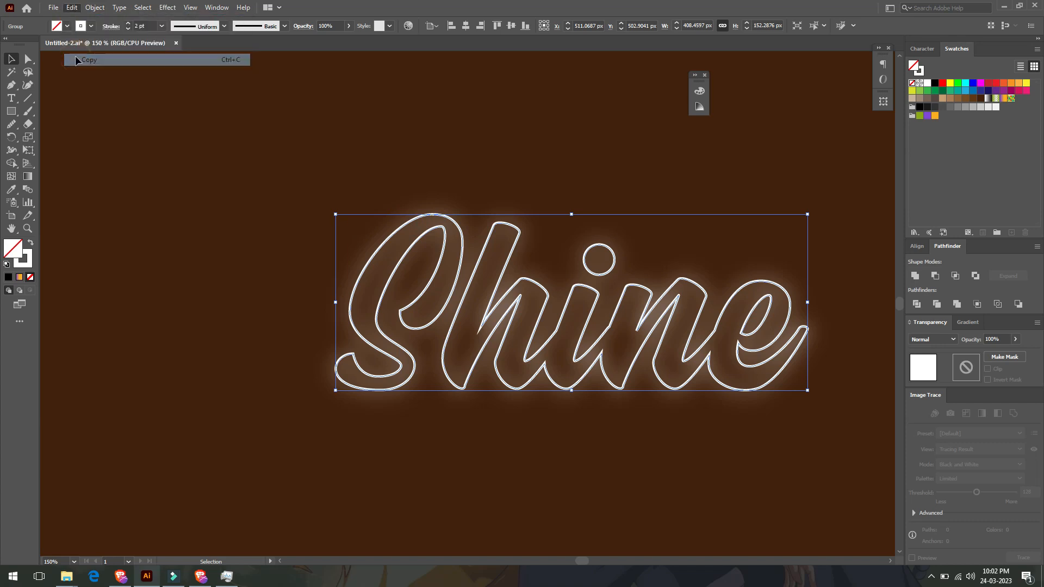
click(71, 7)
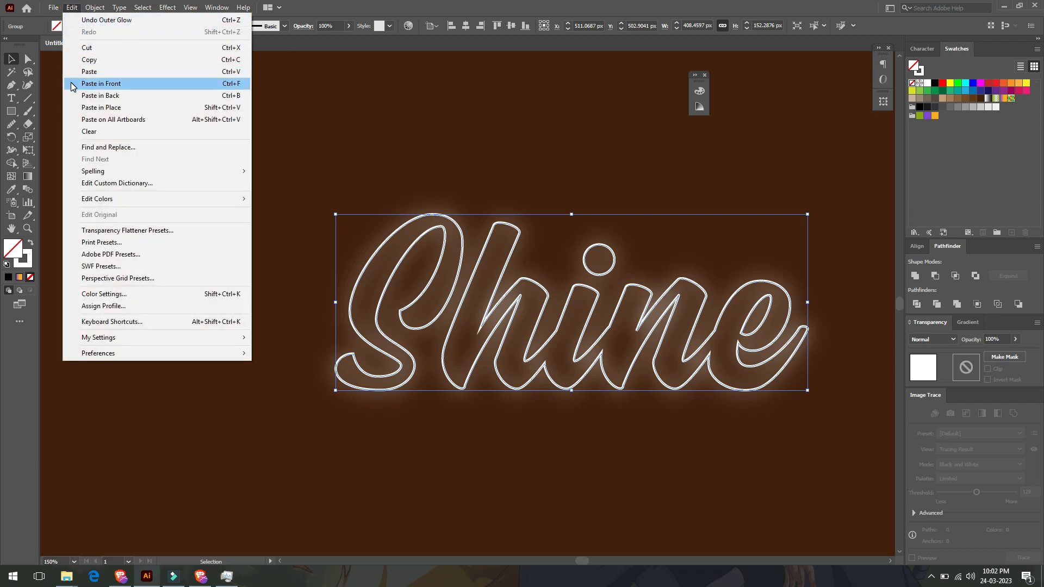
click(101, 84)
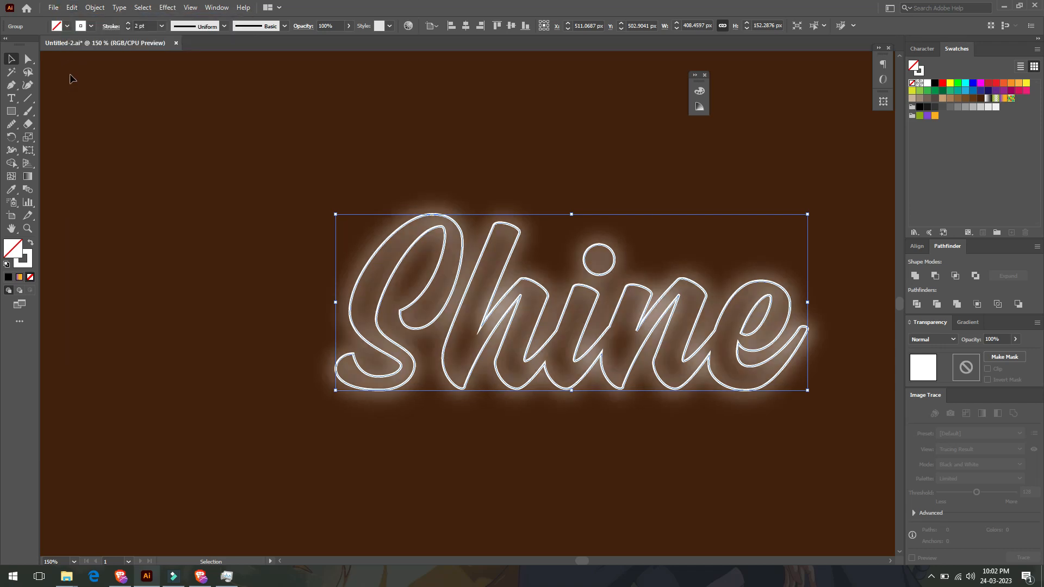
click(73, 8)
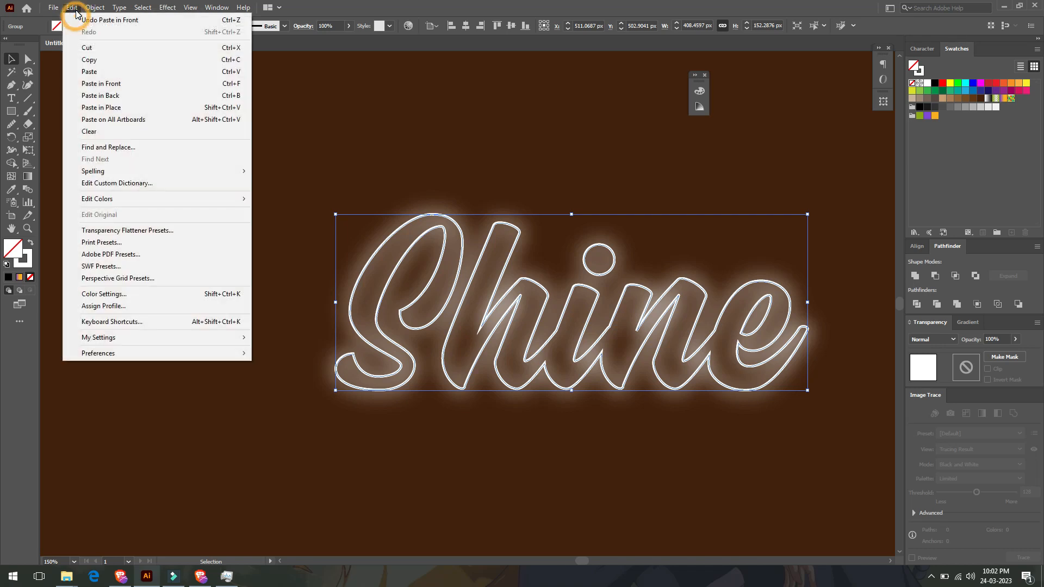
click(77, 83)
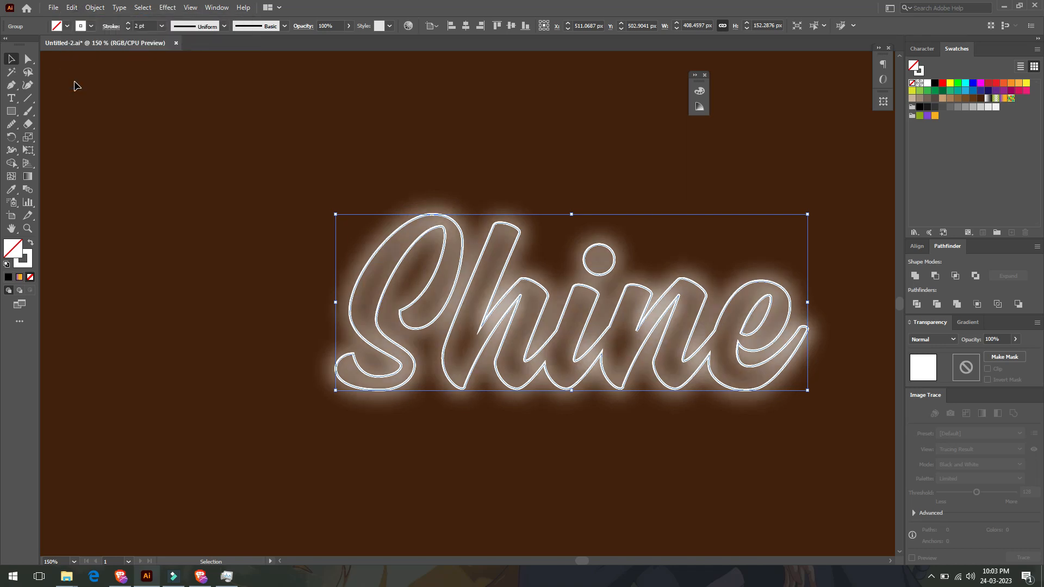
- Draw a rectangle covering the whole artboard
click(163, 178)
scroll(169, 182, down, 3)
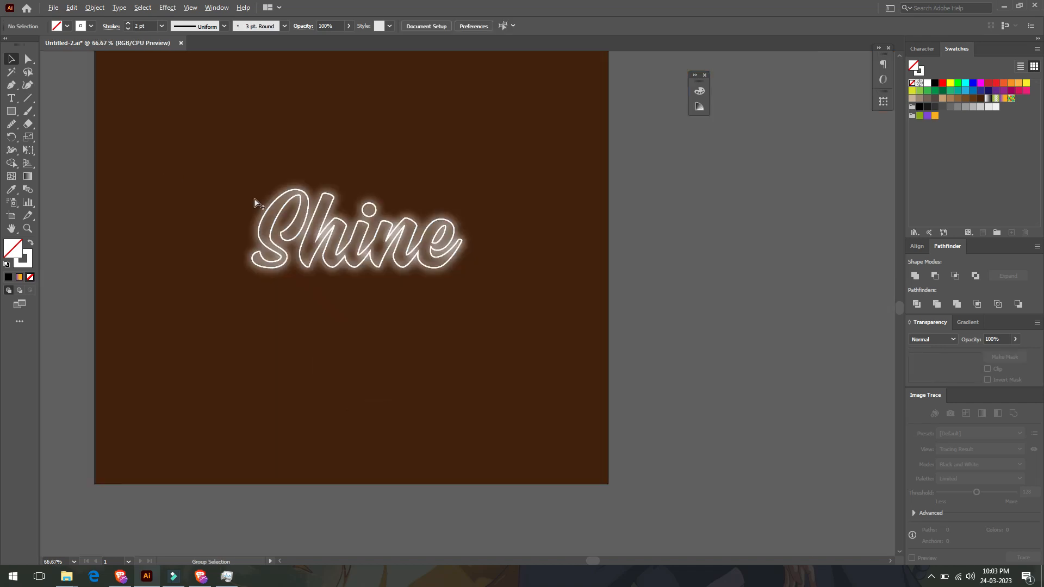
scroll(337, 227, up, 1)
scroll(337, 227, up, 1)
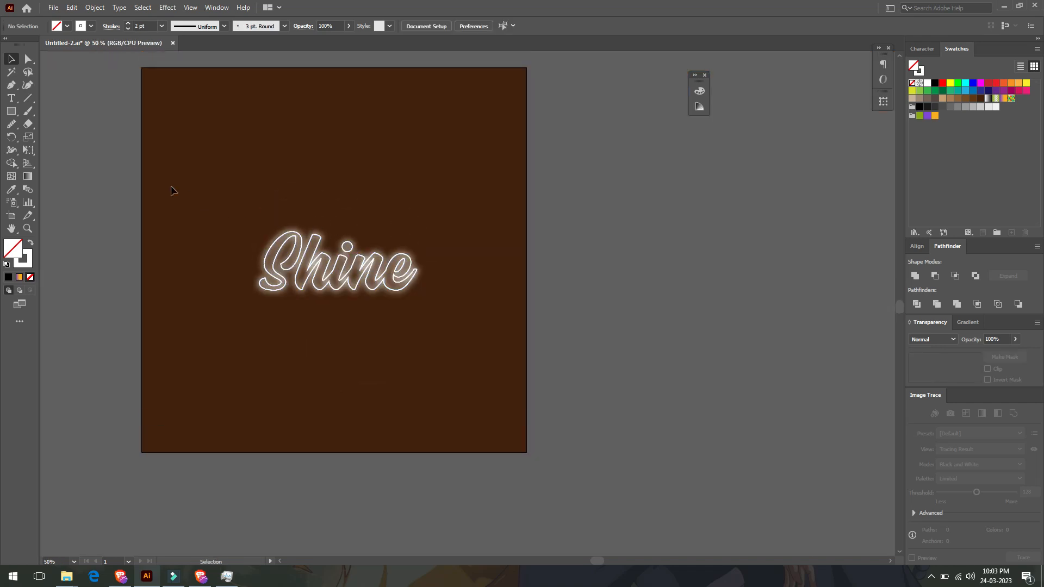
click(11, 111)
drag(143, 66, 528, 453)
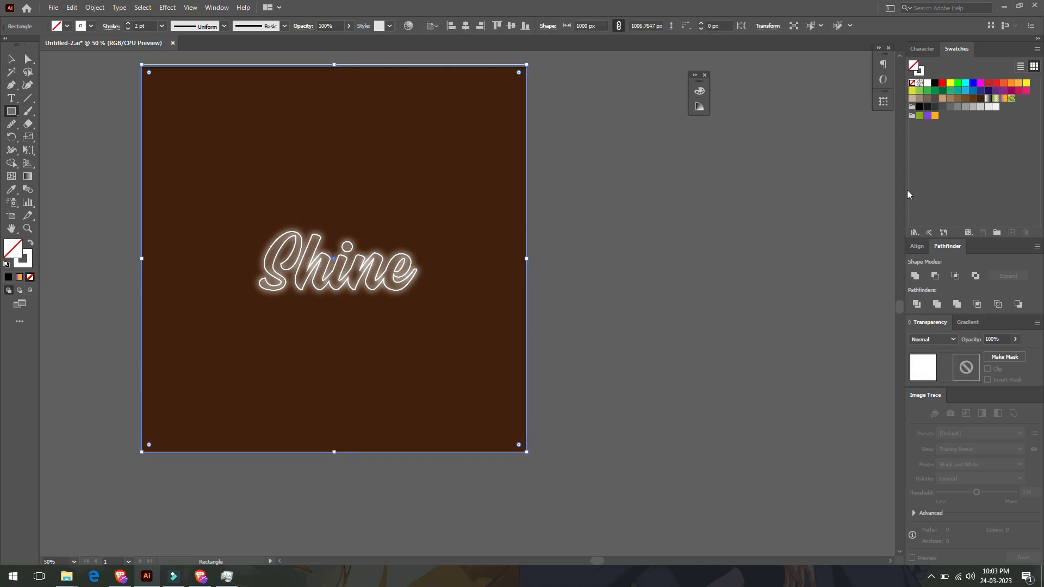
- Open the Skintones gradient swatch library and enlarge its panel
click(916, 232)
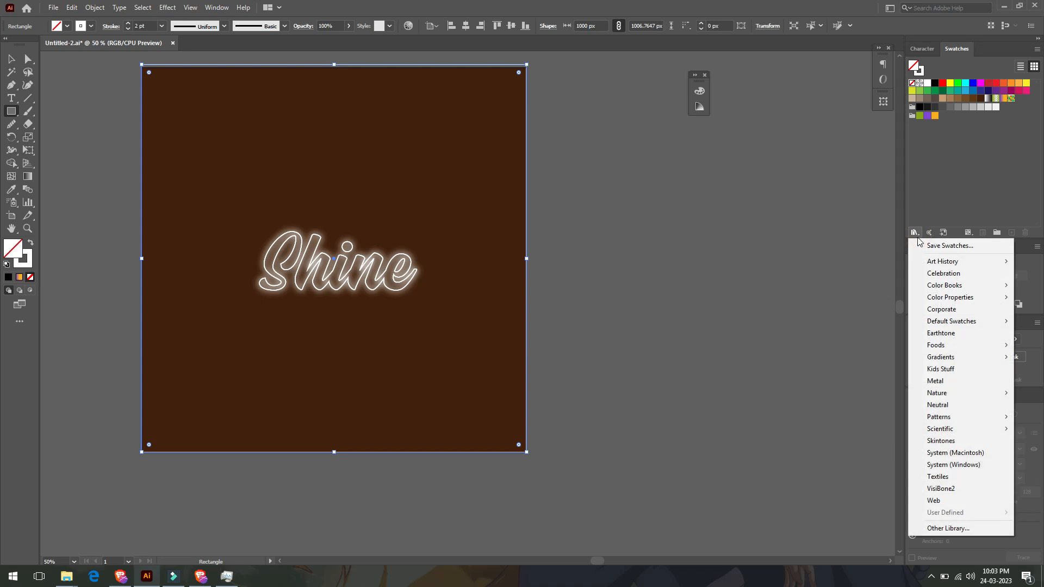
mouse_move(927, 357)
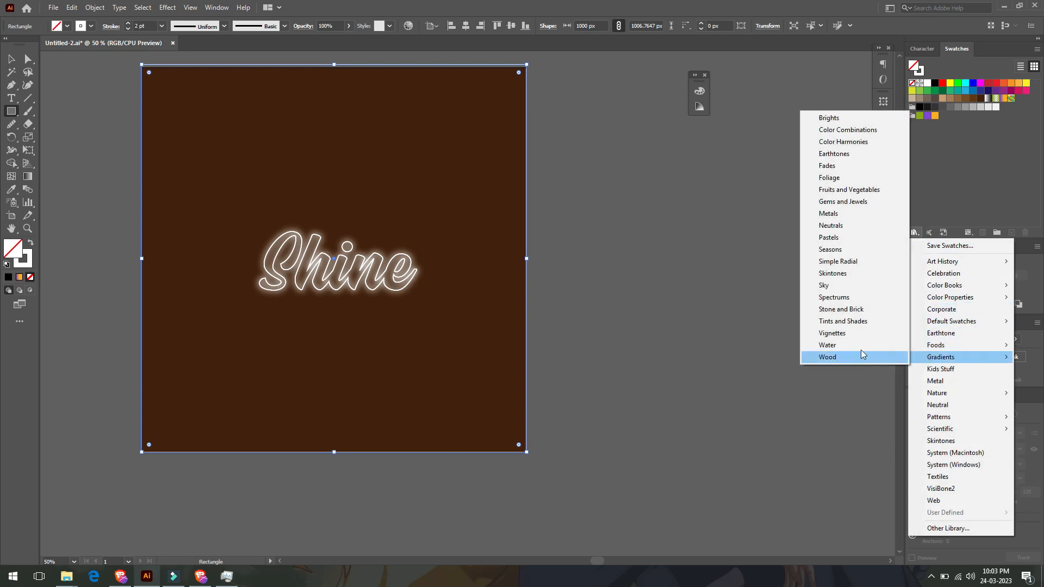
click(846, 273)
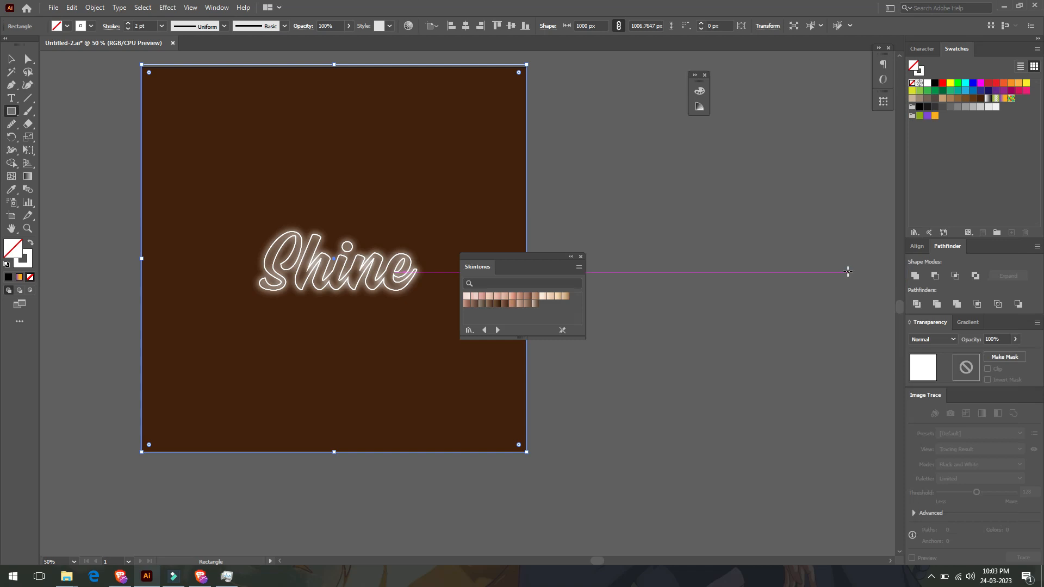
drag(522, 338, 520, 460)
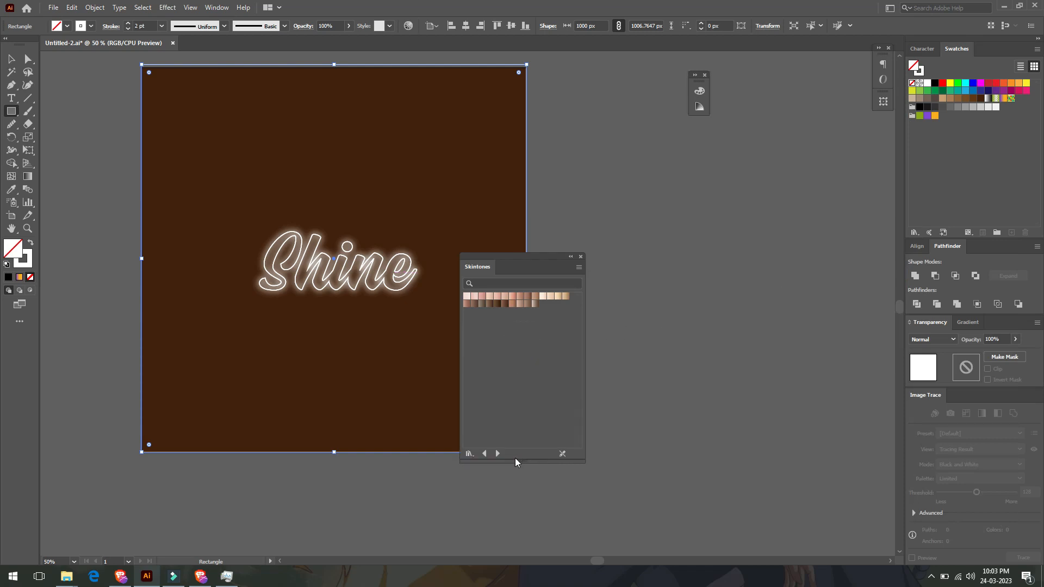
- Switch the library panel to Large Thumbnail View while browsing the Sky and Skintones gradient libraries
click(498, 454)
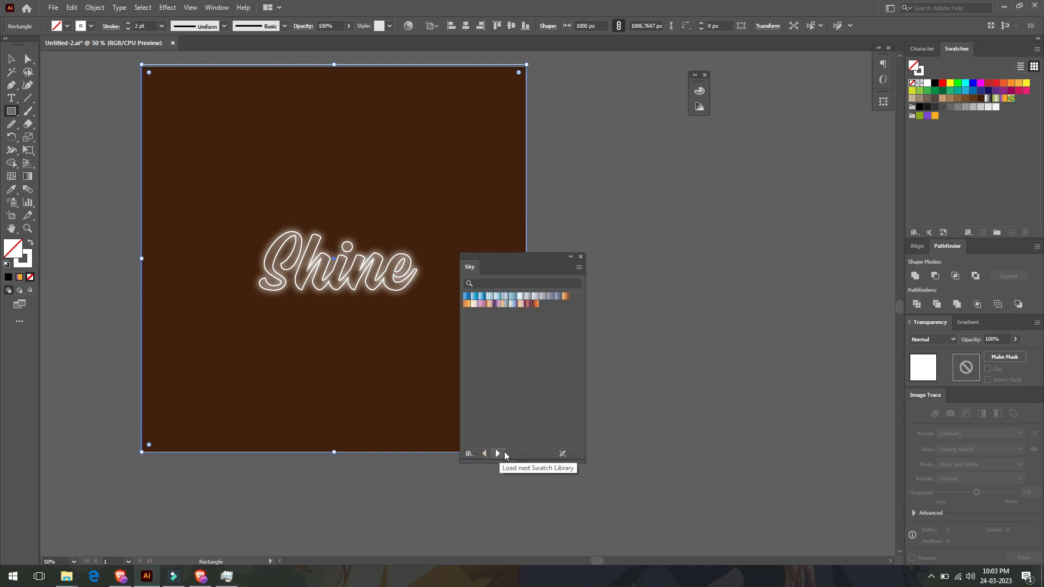
click(580, 267)
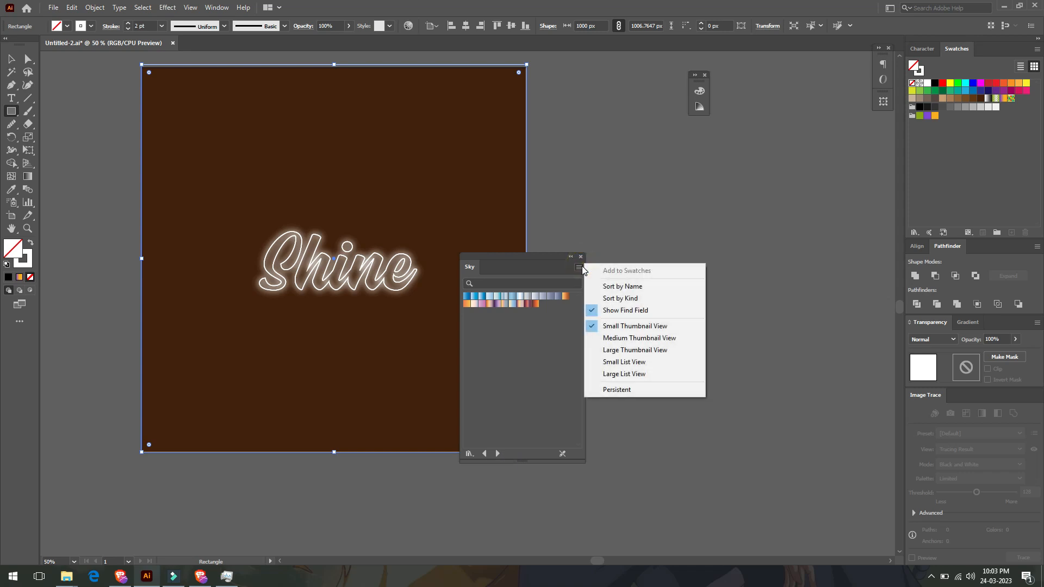
click(591, 349)
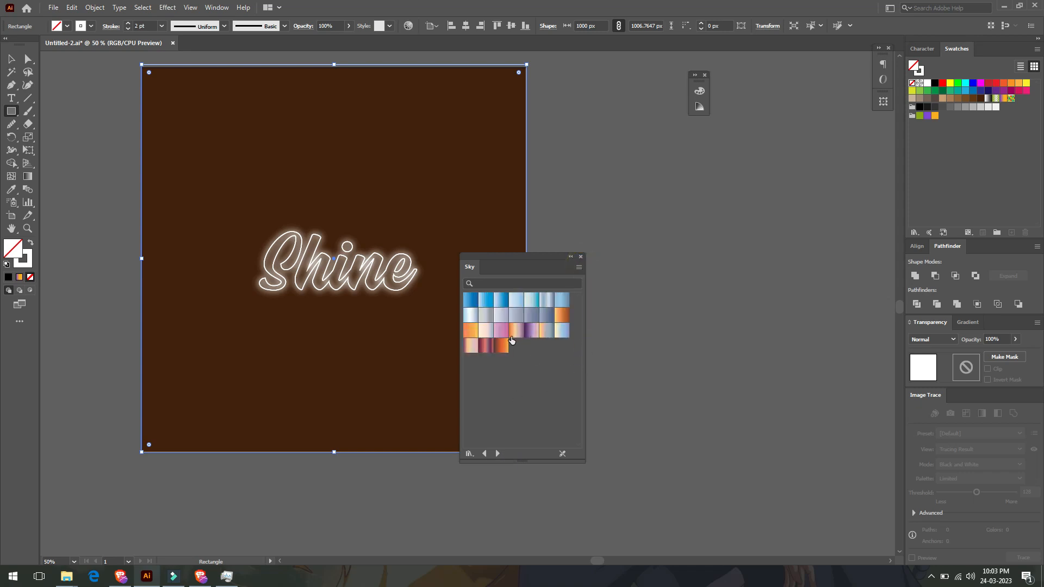
click(485, 453)
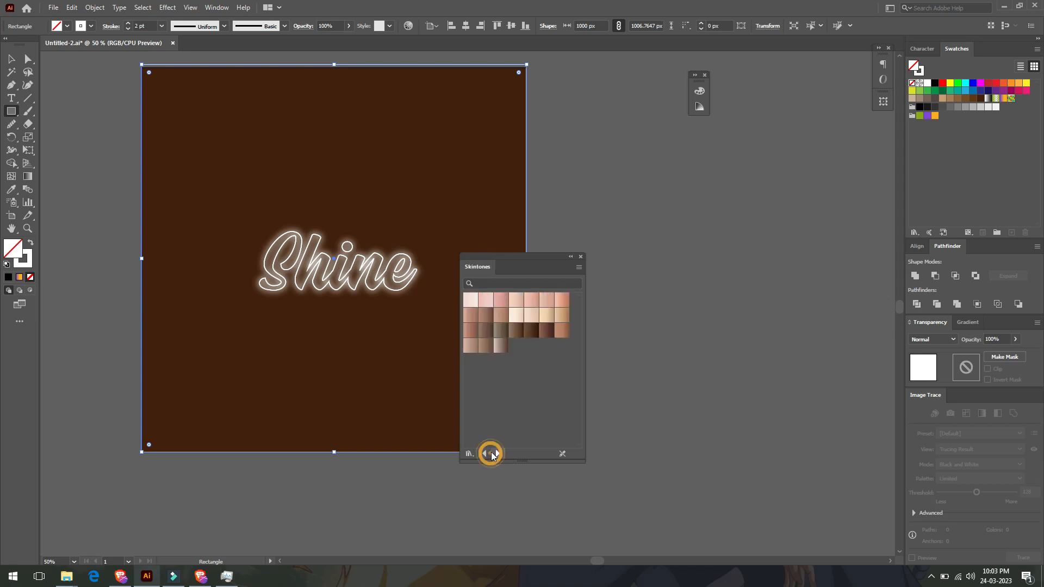
- Browse through the gradient libraries back to Sky and apply its orange-brown gradient to the selected rectangle
click(484, 454)
click(485, 453)
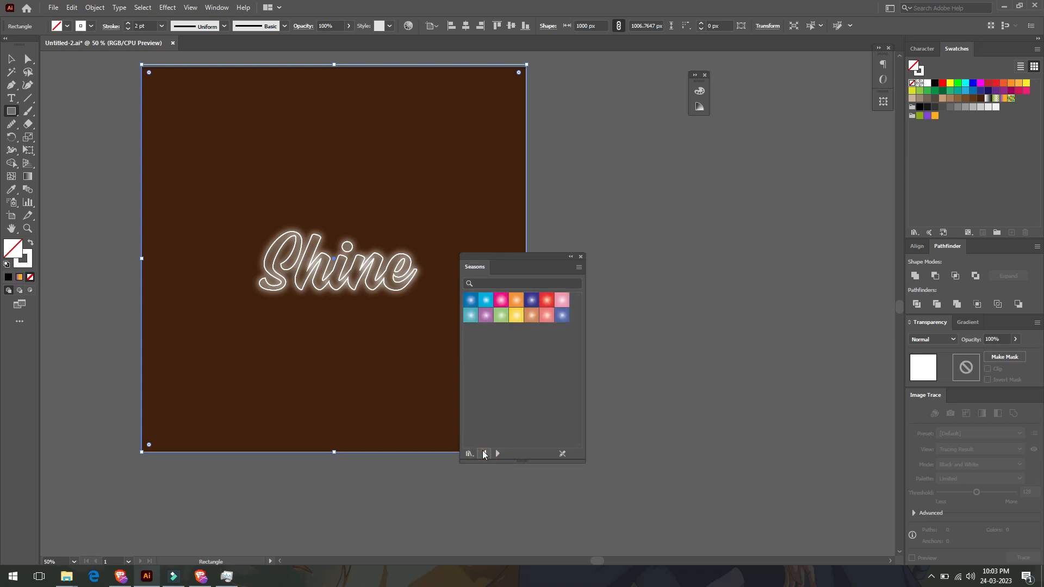
click(484, 453)
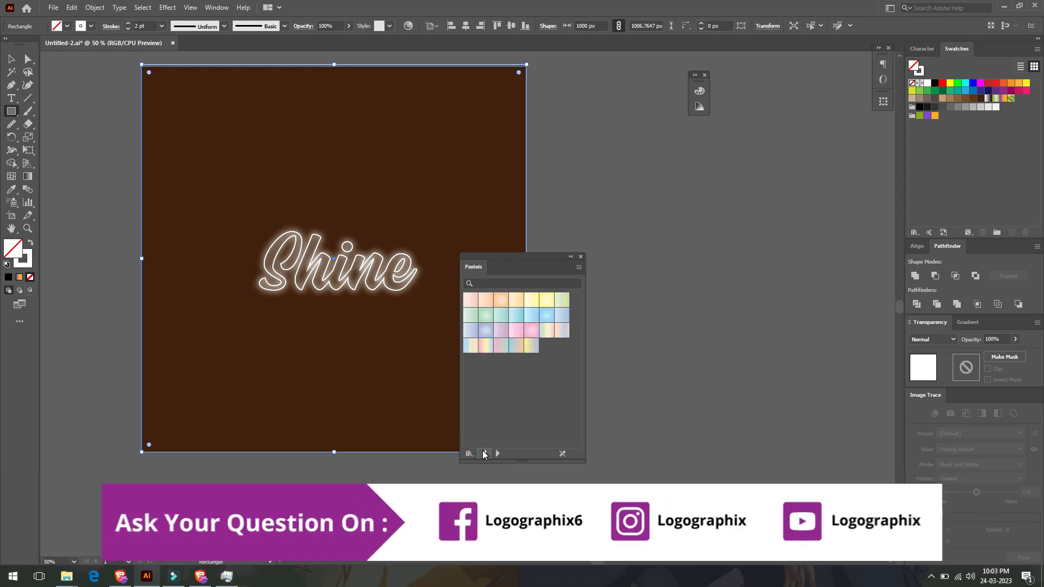
click(484, 453)
click(497, 453)
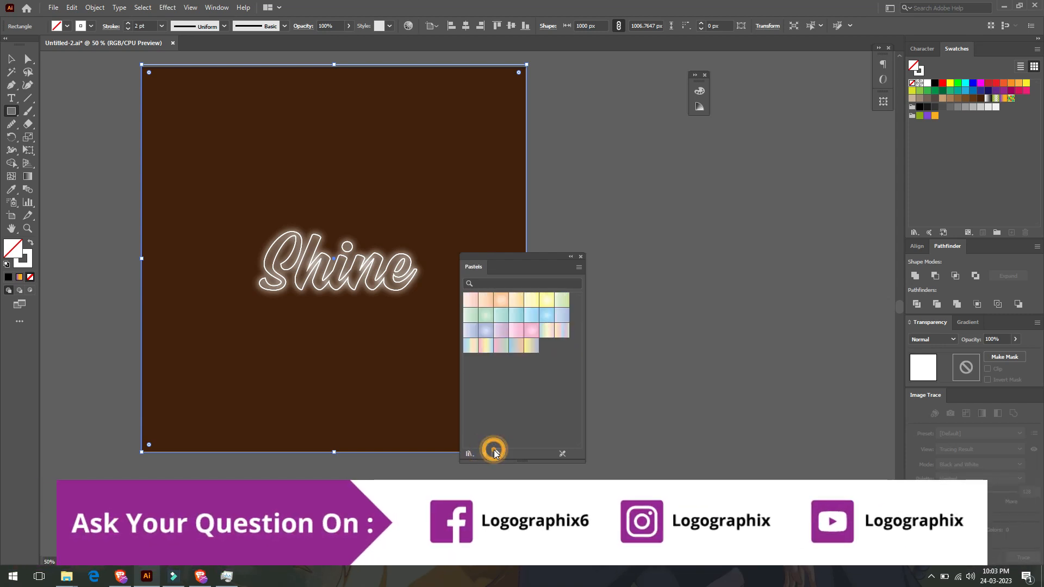
click(496, 454)
click(496, 453)
click(495, 453)
click(495, 453)
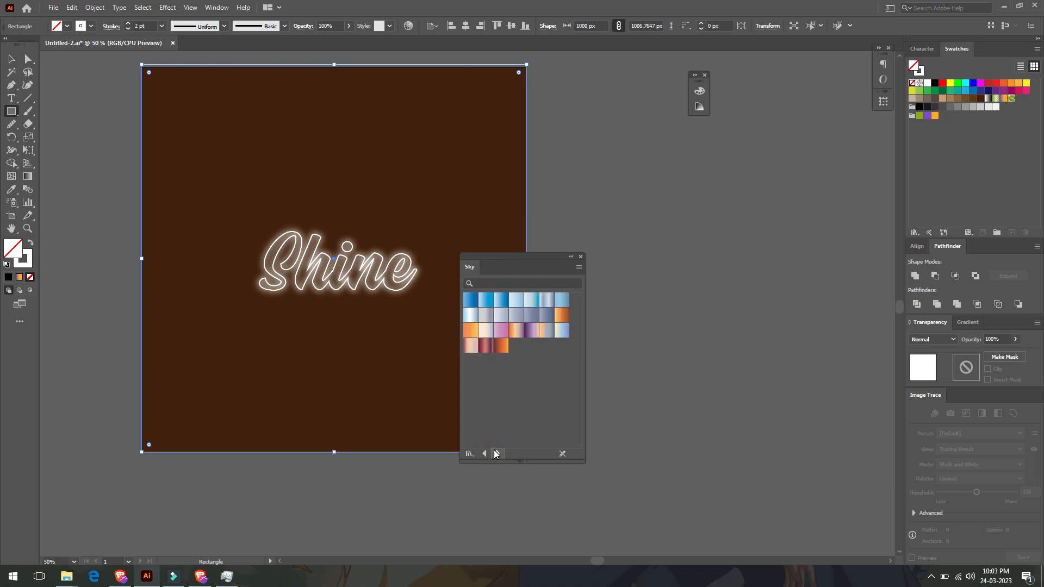
click(496, 453)
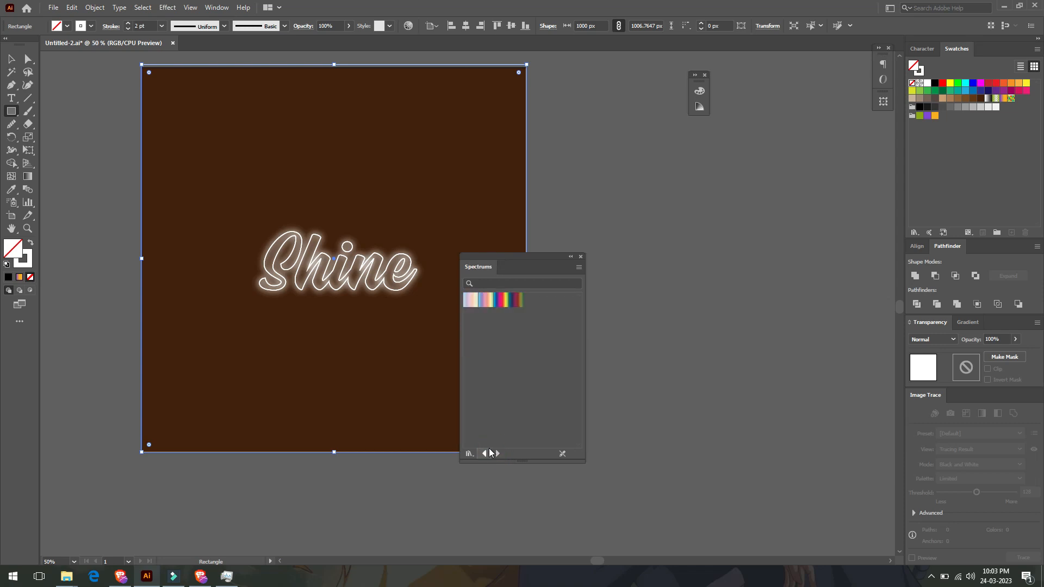
click(485, 453)
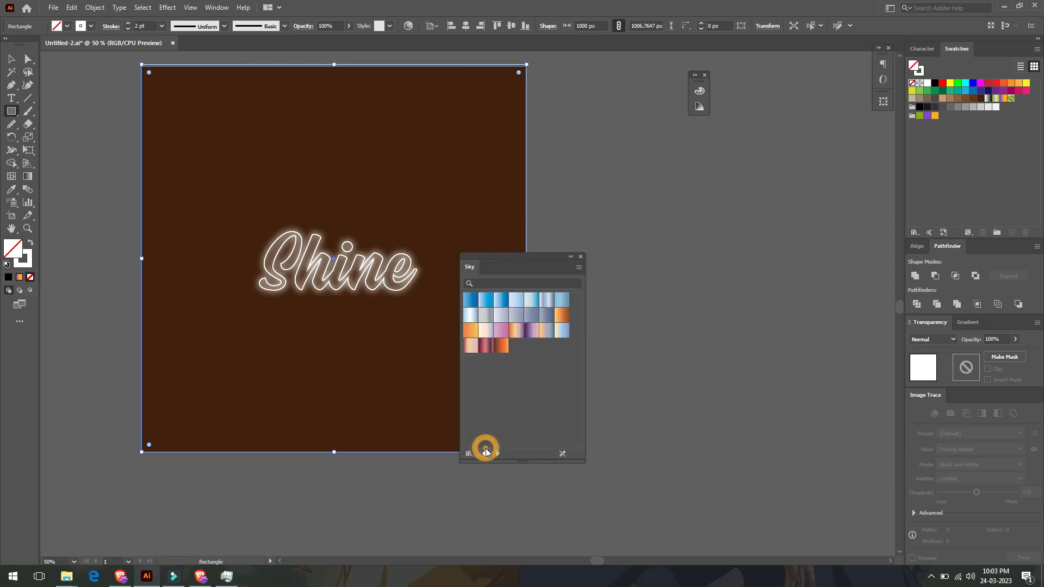
click(560, 318)
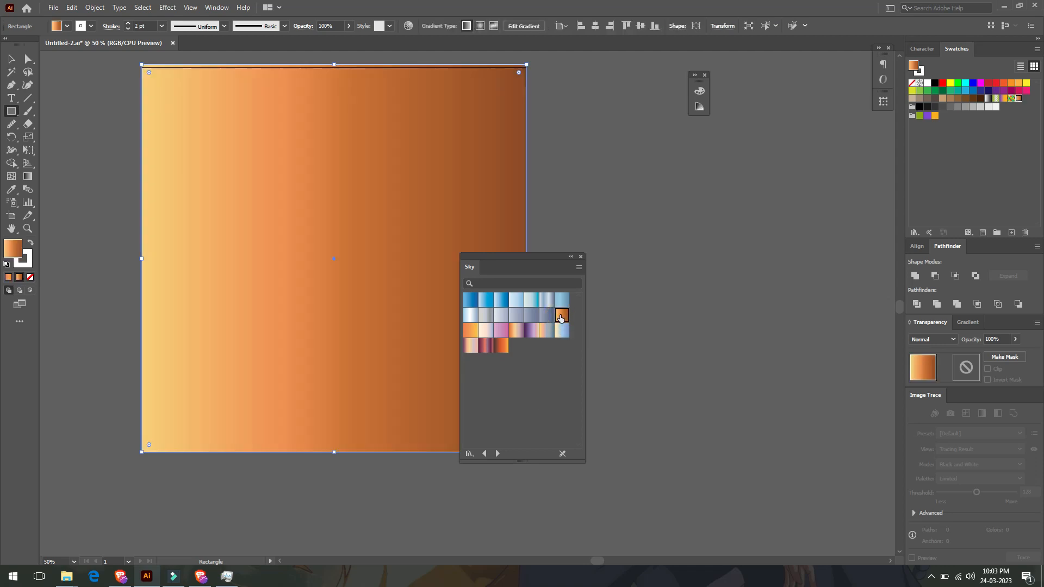
- Redirect the rectangle's gradient diagonally with the Gradient tool, light at the upper right and dark at the lower left
drag(563, 256, 700, 179)
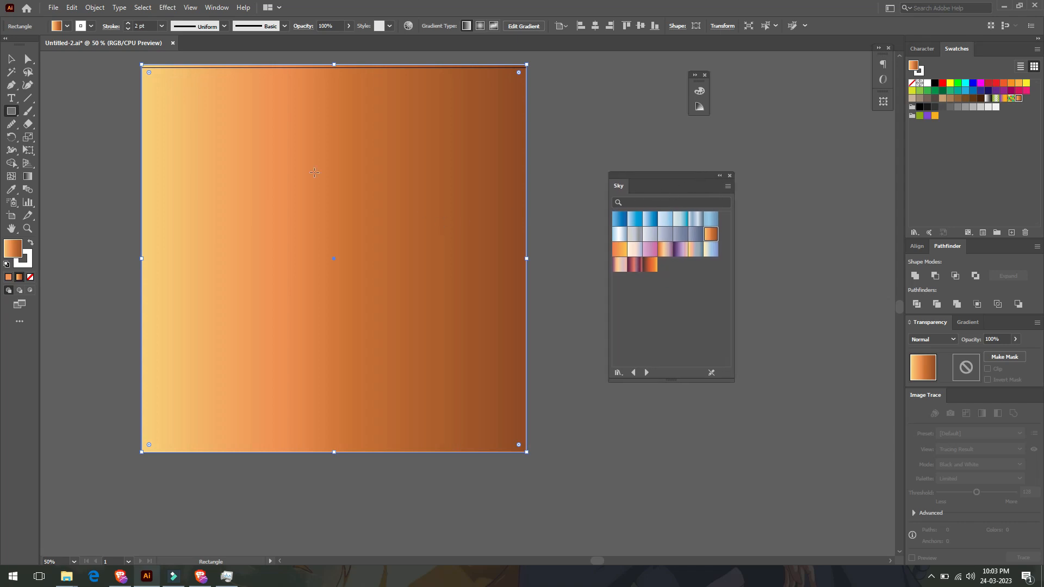
click(11, 58)
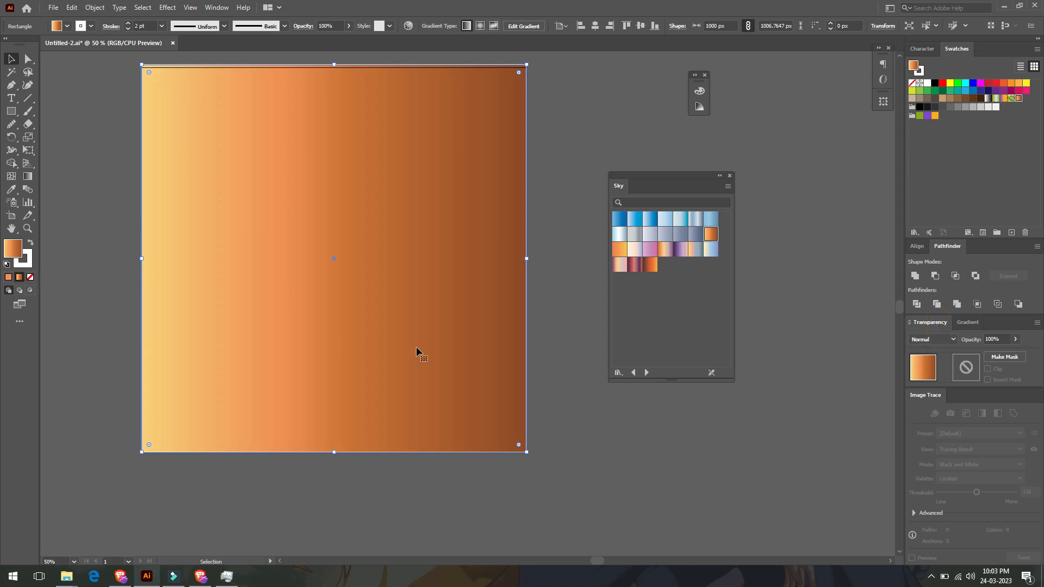
click(28, 177)
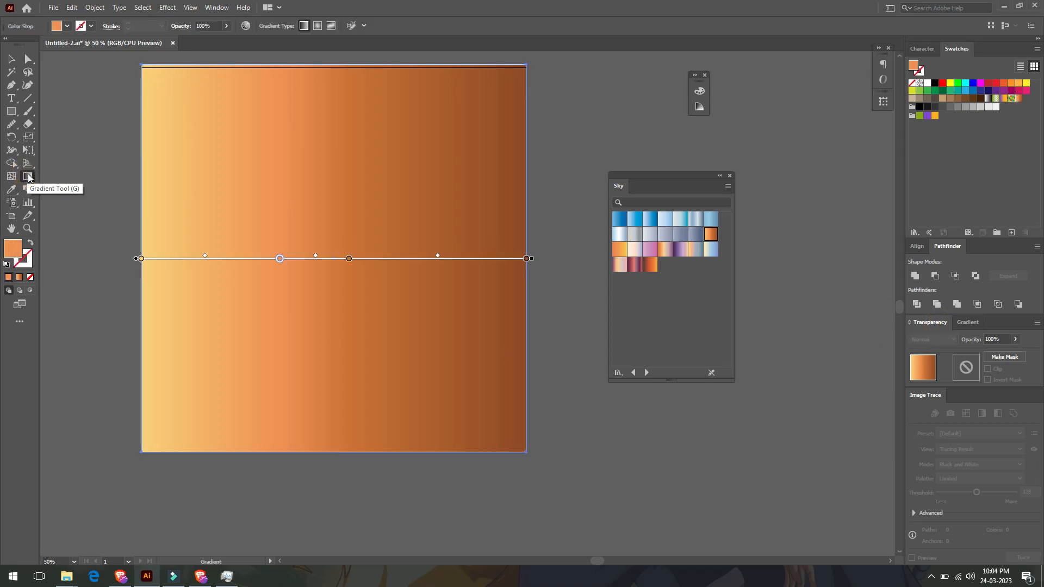
drag(456, 156, 205, 367)
drag(482, 186, 214, 394)
drag(490, 216, 273, 361)
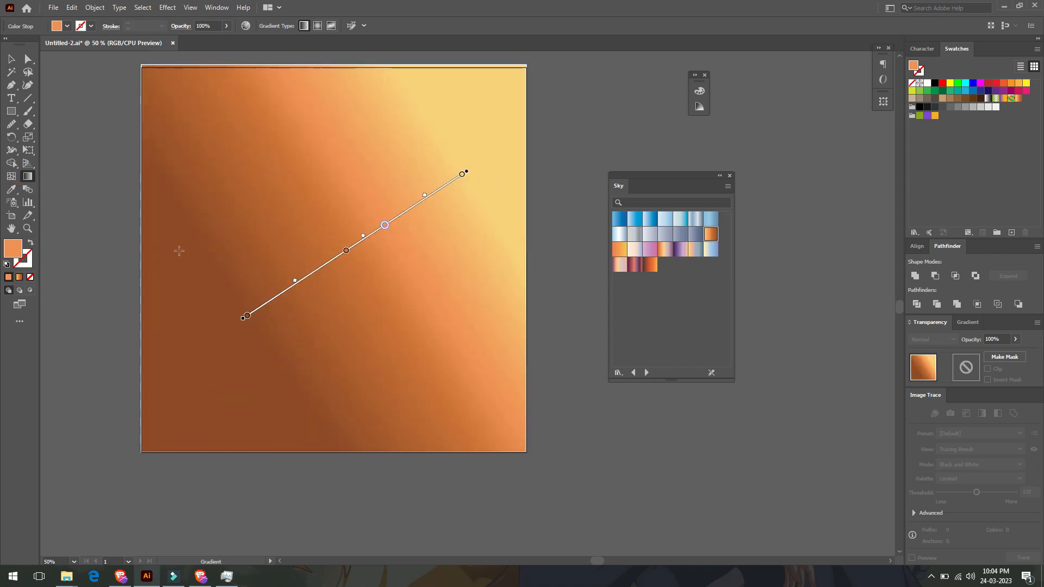
click(13, 59)
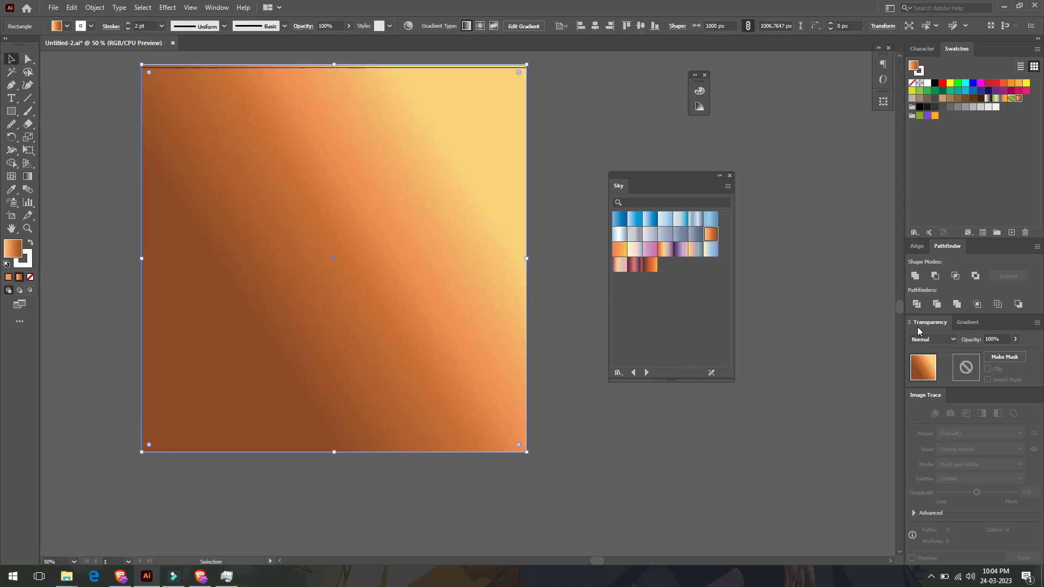
- Set the gradient rectangle's blending mode to Overlay so the glowing lettering shows through
click(925, 338)
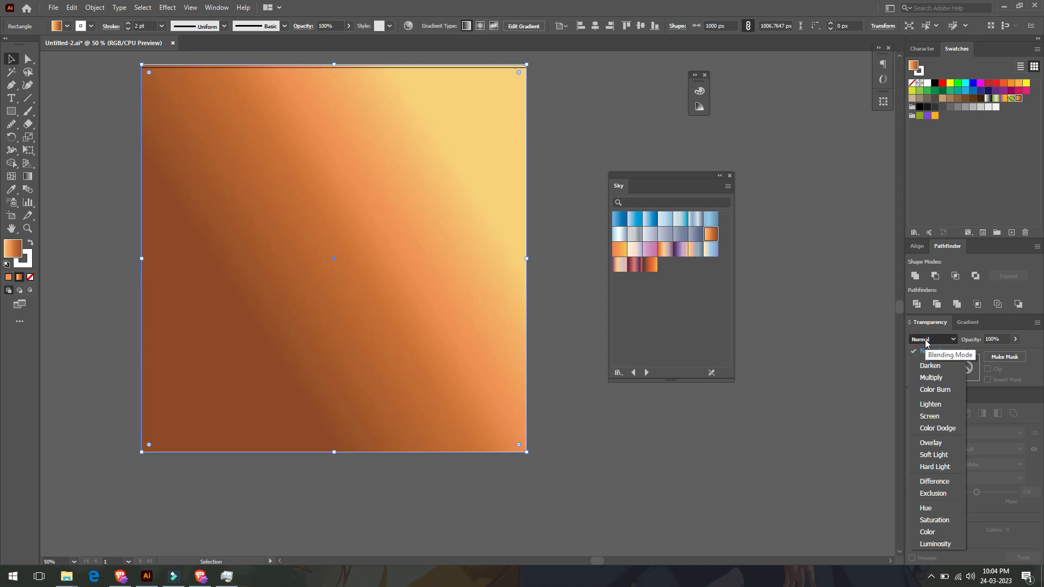
click(923, 442)
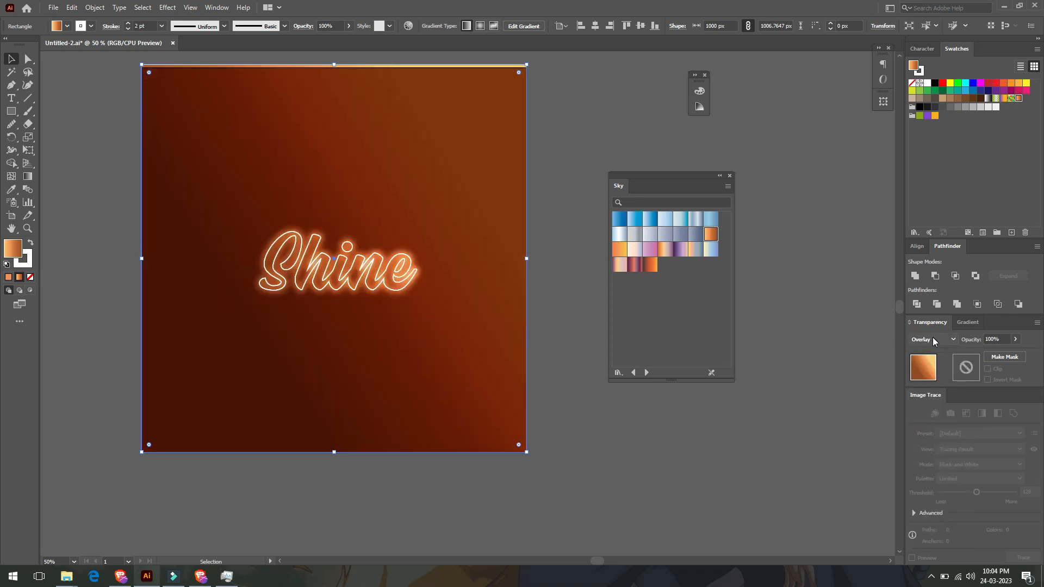
key(ctrl+equal)
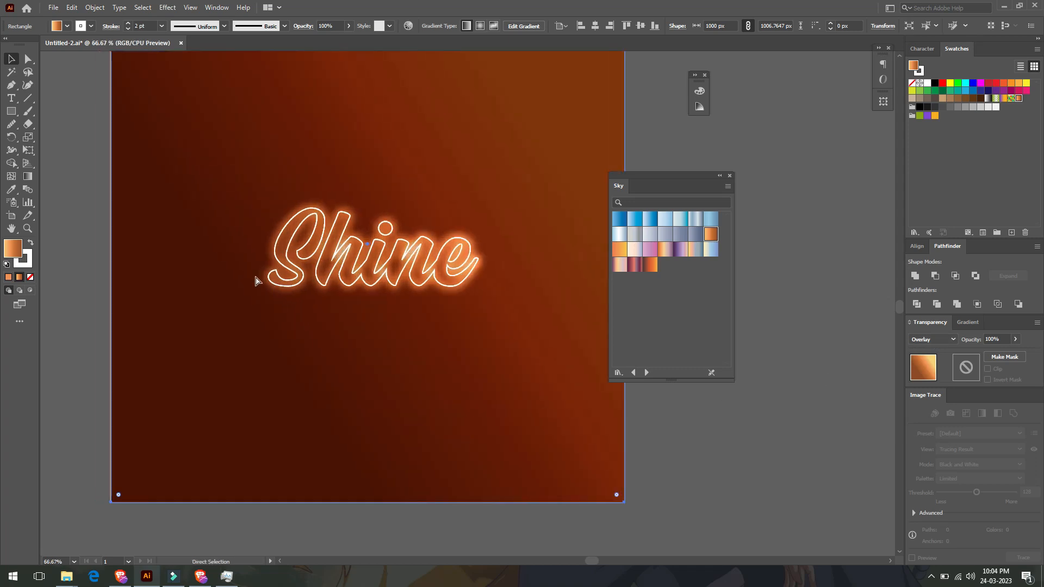
scroll(256, 277, up, 2)
drag(672, 182, 677, 372)
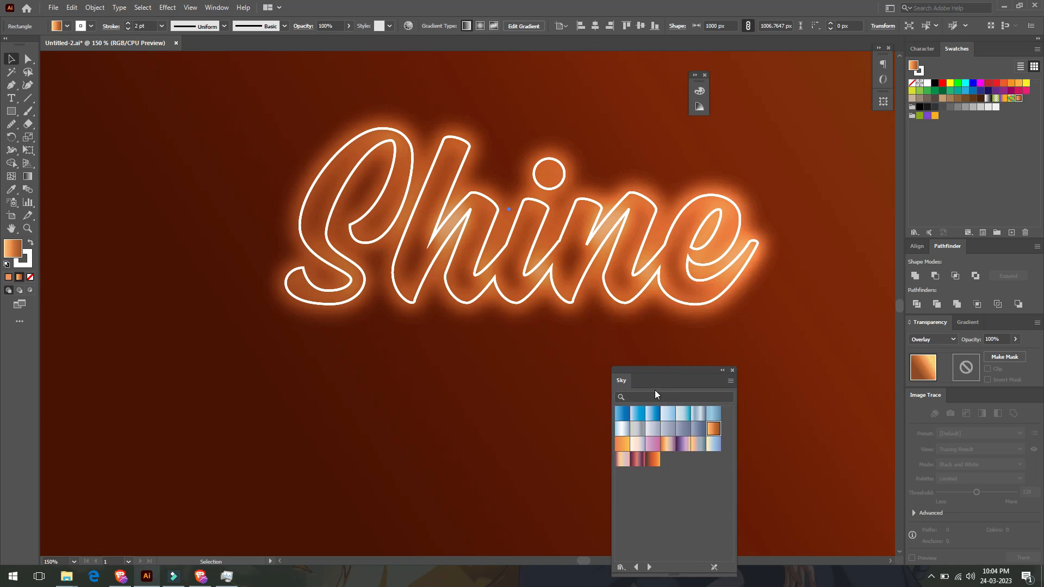